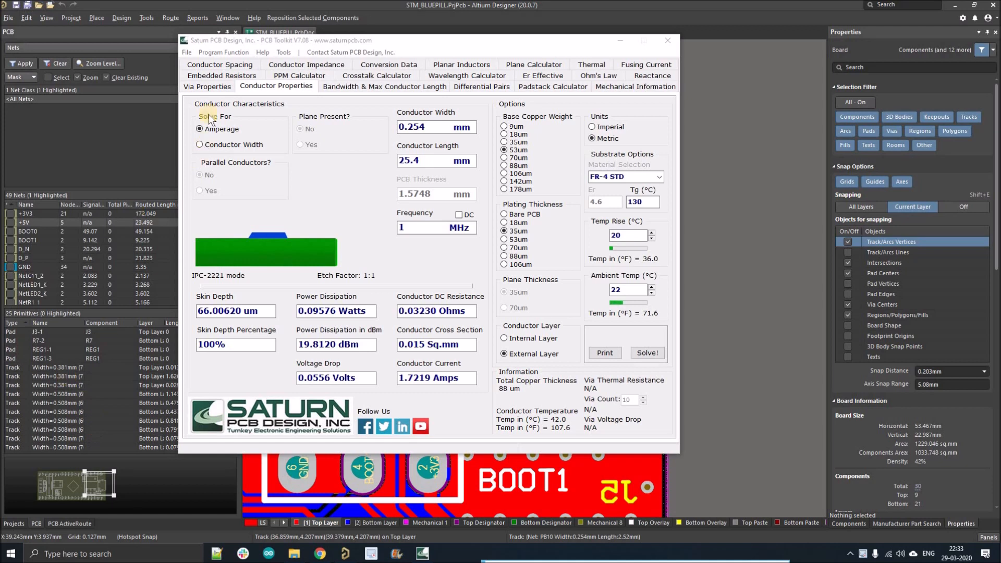
Scroll to the YouTube video description and open the nextpcb.com $5 registration link in a new tab.
click(202, 42)
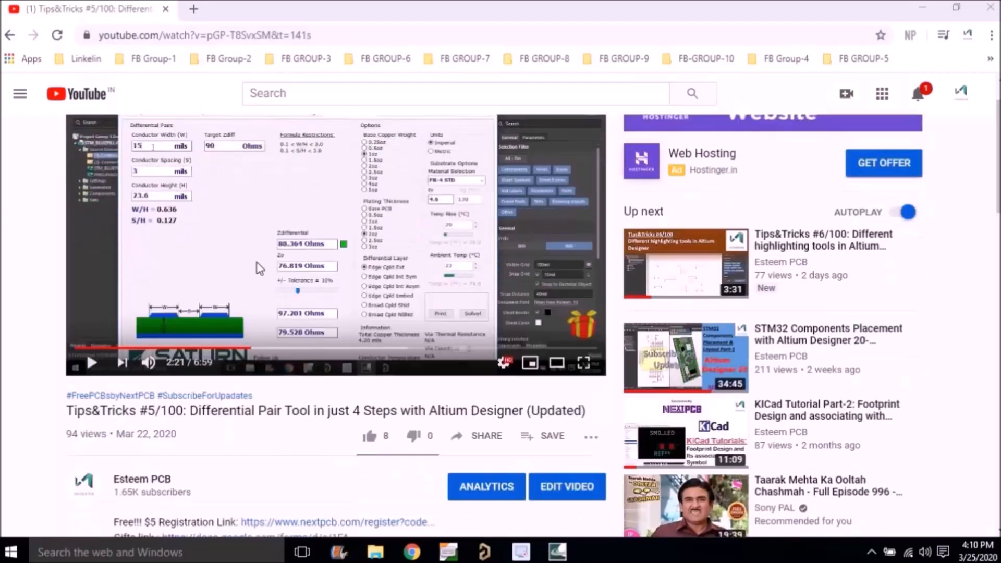
scroll(124, 211, down, 5)
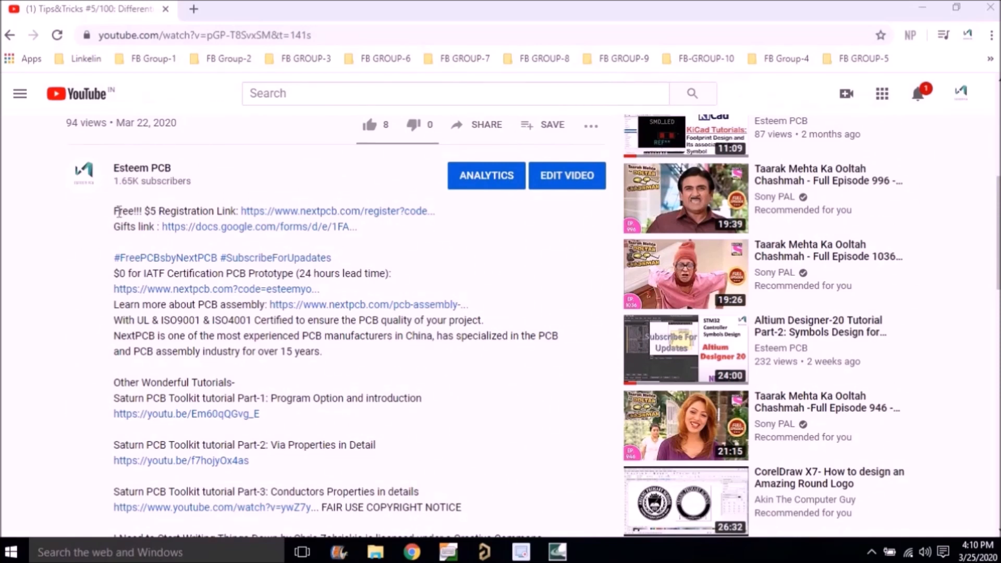
drag(114, 212, 442, 212)
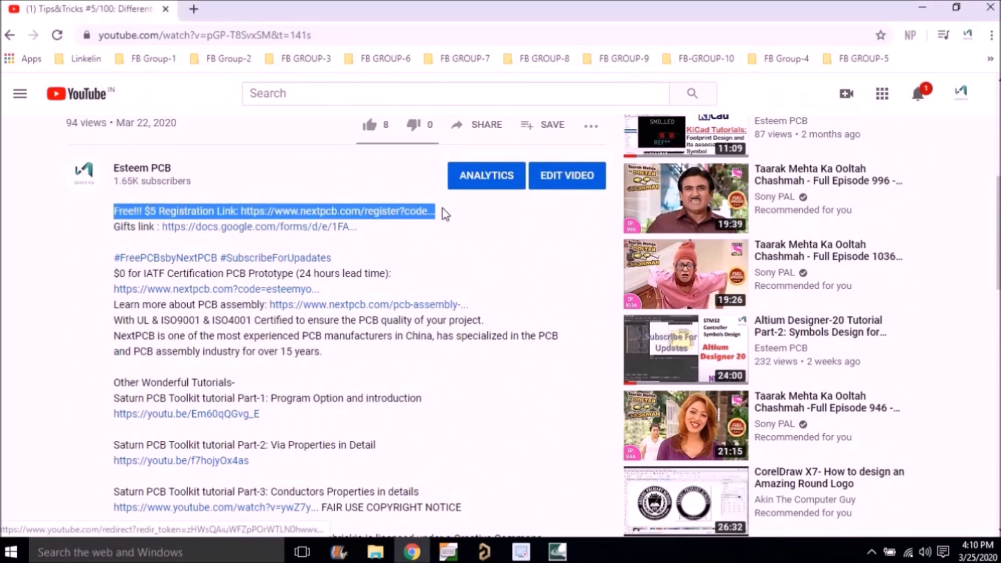
click(449, 234)
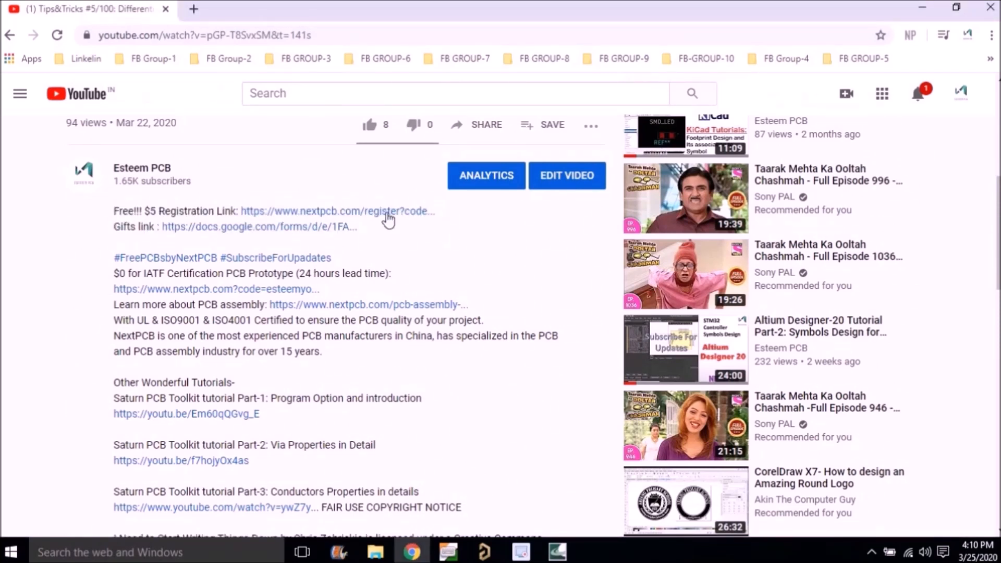
click(336, 210)
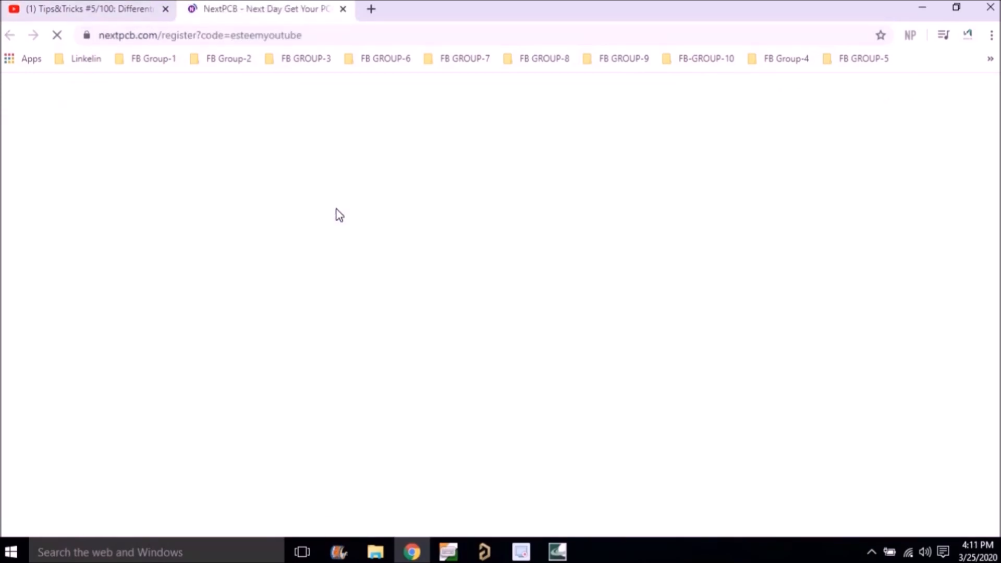
Replace the autofilled address in the NextPCB sign-up form with the user's e-mail and fill the second field.
scroll(509, 217, down, 1)
click(872, 275)
key(BackSpace)
key(BackSpace)
key(BackSpace)
key(BackSpace)
key(BackSpace)
key(BackSpace)
key(BackSpace)
key(BackSpace)
key(BackSpace)
key(BackSpace)
key(BackSpace)
key(BackSpace)
key(BackSpace)
key(BackSpace)
key(BackSpace)
key(BackSpace)
key(BackSpace)
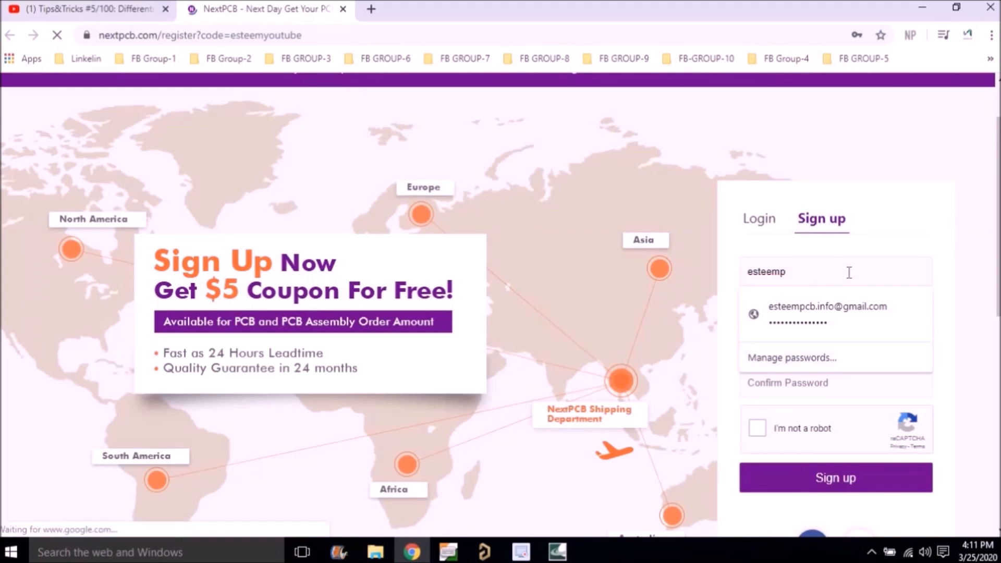
key(BackSpace)
key(BackSpace)
key(BackSpace)
key(BackSpace)
key(BackSpace)
key(BackSpace)
key(BackSpace)
click(793, 311)
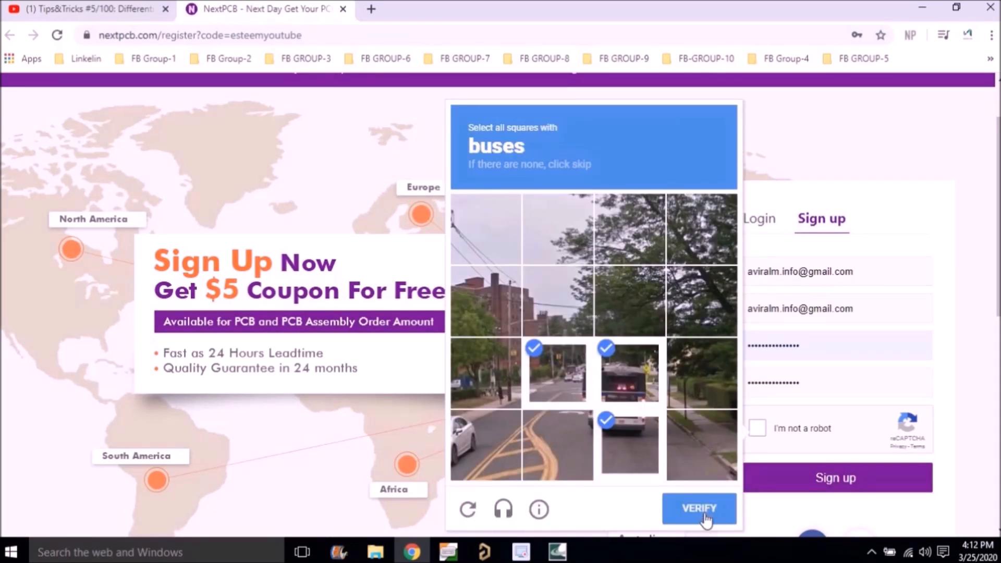
Pass the reCAPTCHA, submit the sign-up, and confirm the valid $5 new-customer coupon.
click(702, 511)
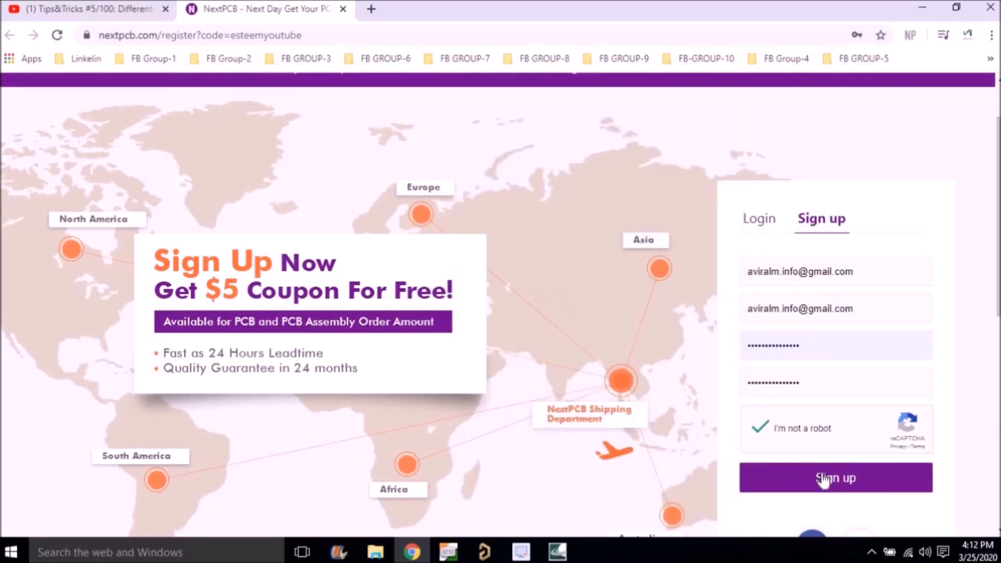
click(824, 479)
scroll(471, 352, down, 3)
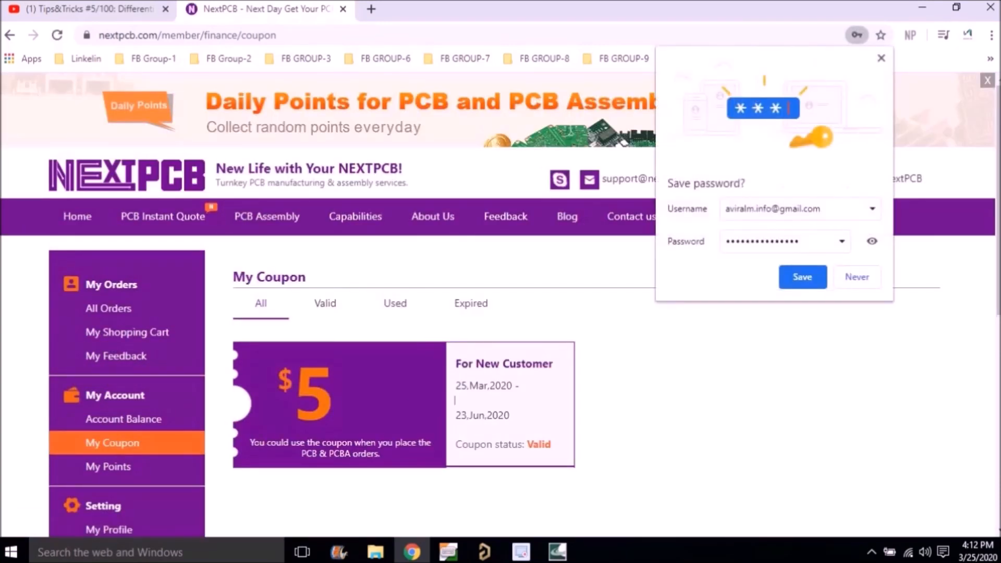
drag(250, 442, 381, 454)
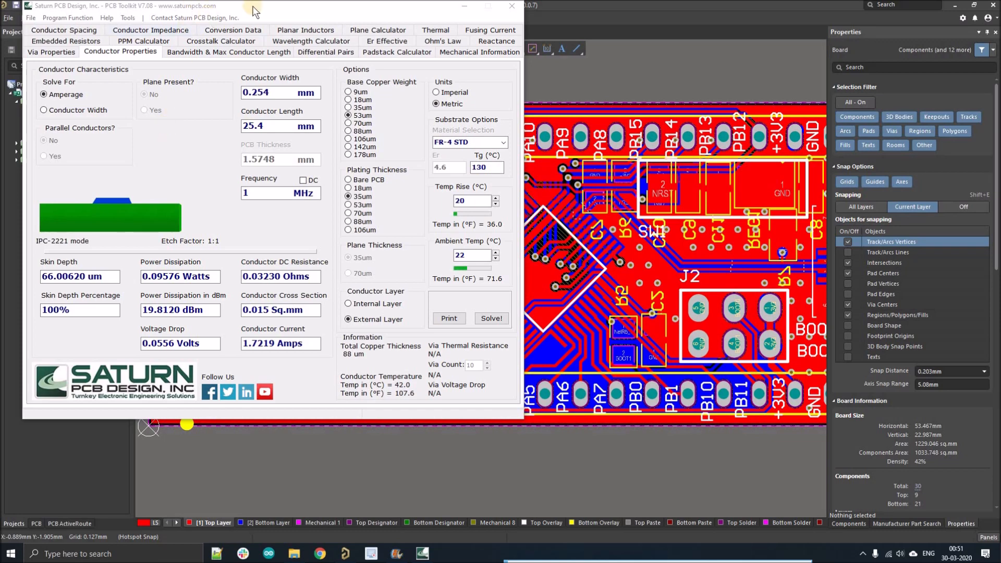
Move the toolkit over the Altium board, try solving for conductor width (0.100 mm), then return to amperage.
drag(406, 57, 407, 38)
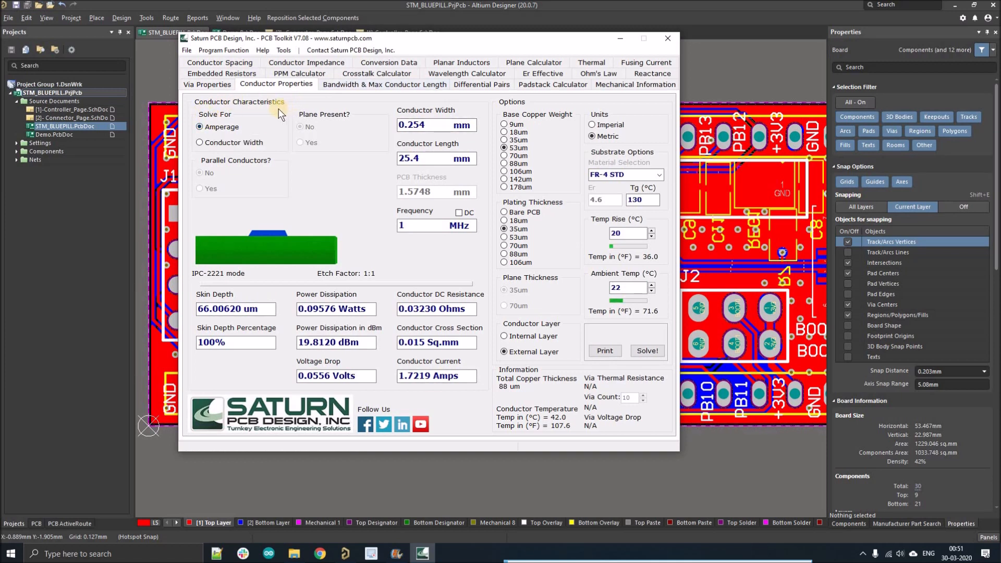
click(214, 142)
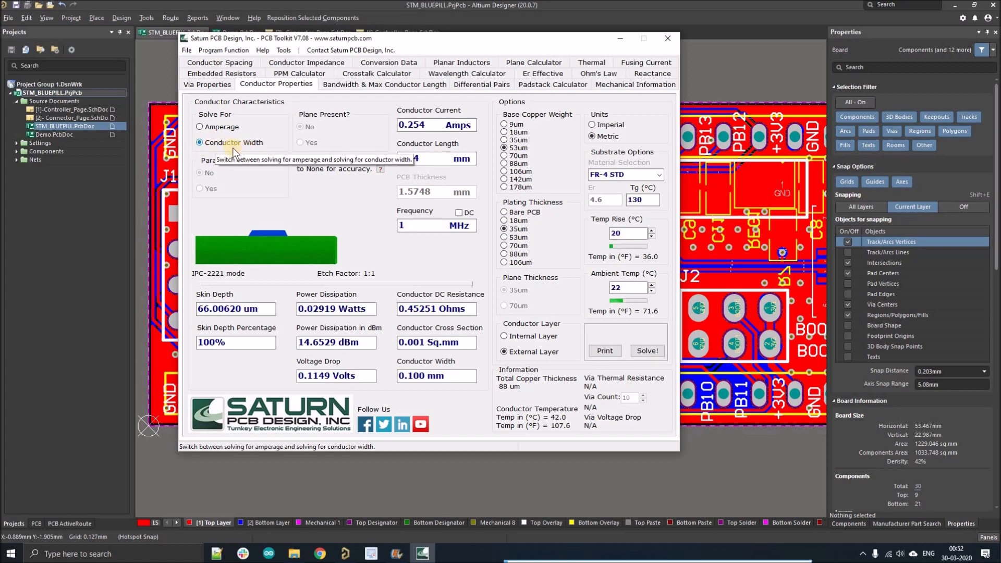
drag(452, 377, 395, 377)
click(340, 194)
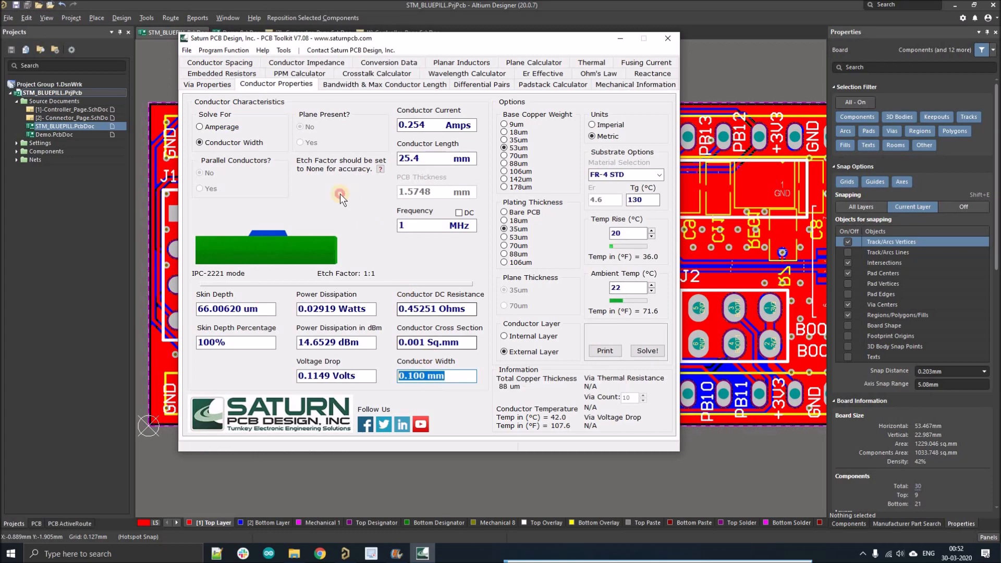
click(231, 129)
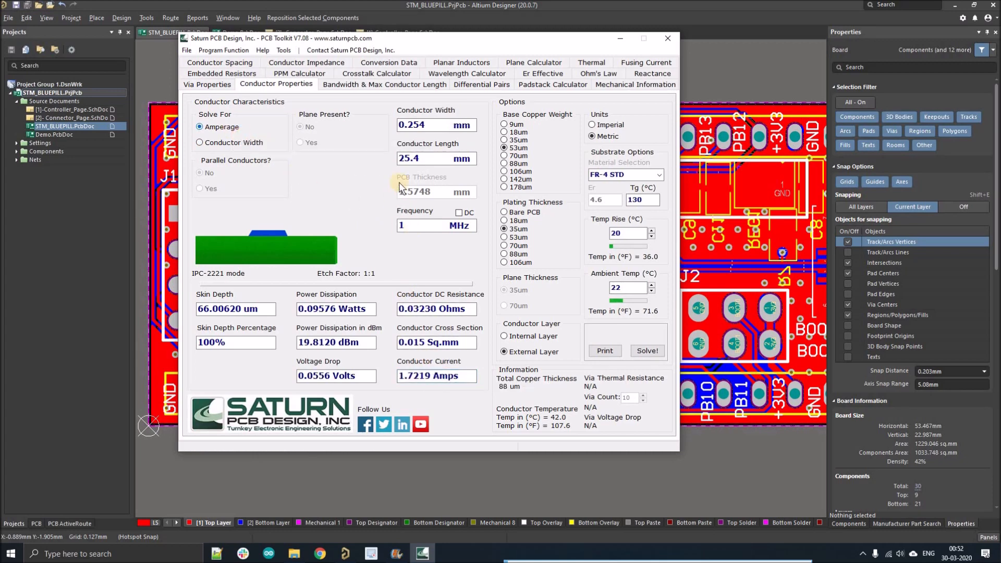
drag(438, 124, 391, 124)
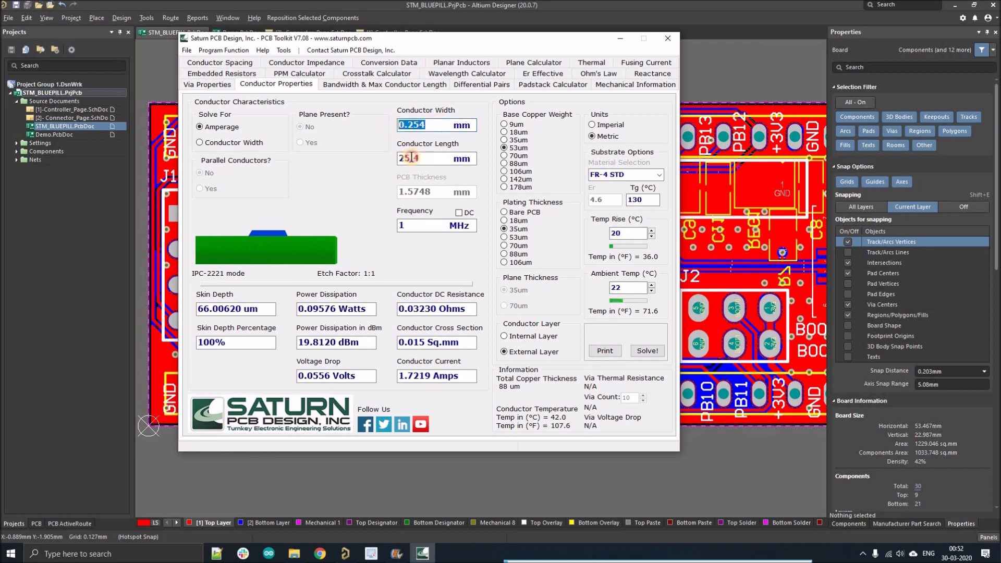
drag(424, 158, 396, 158)
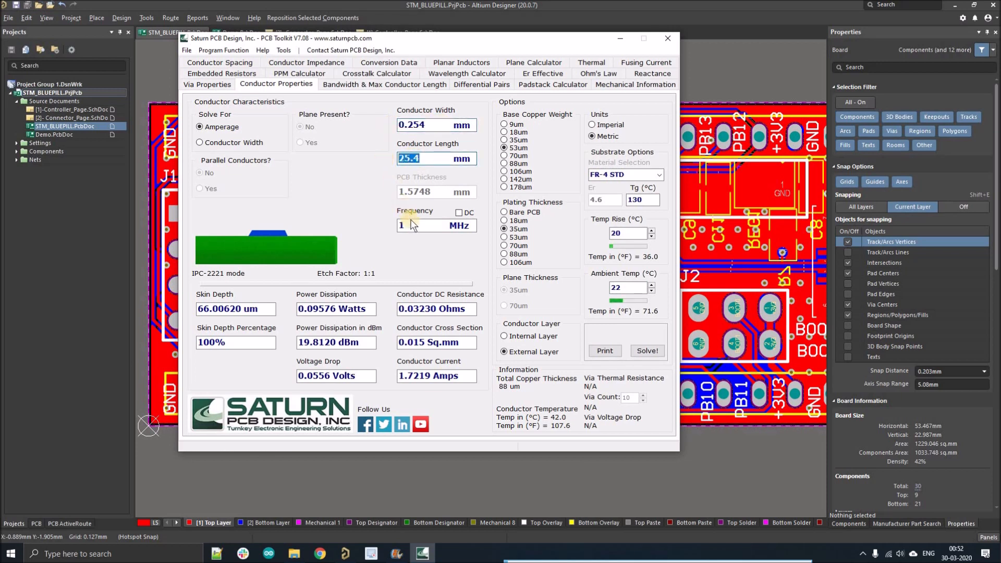
drag(411, 225, 399, 226)
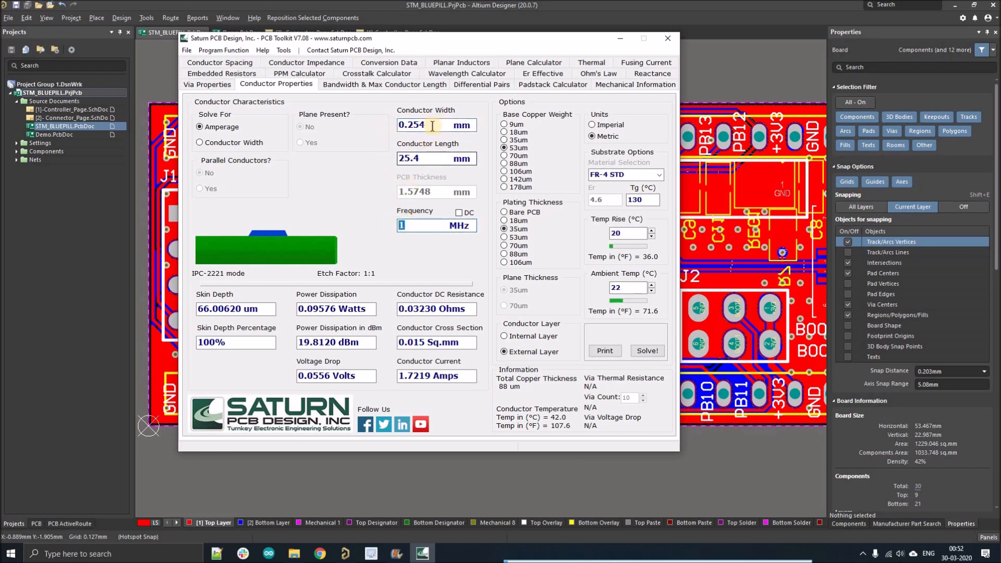
drag(425, 125, 391, 125)
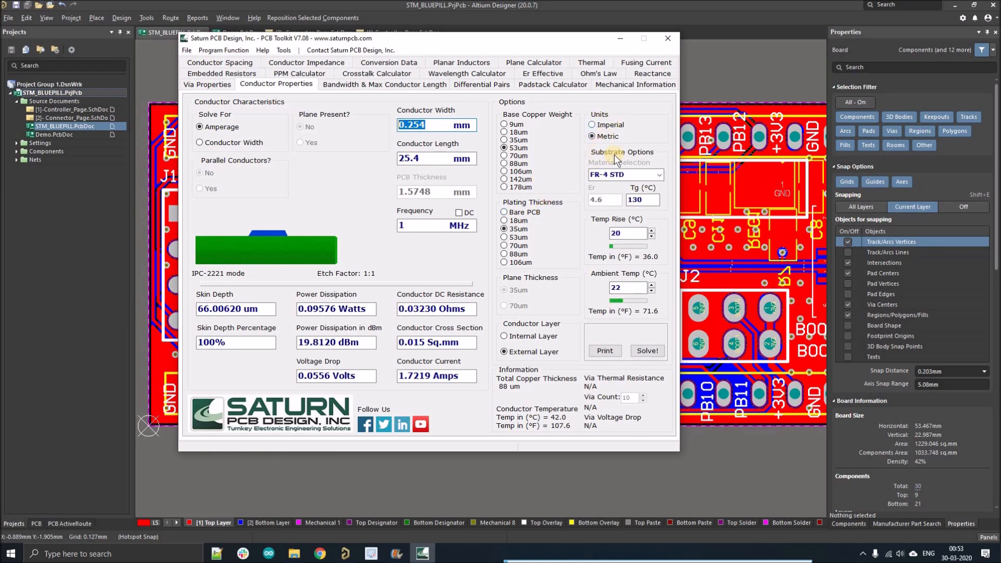
click(661, 176)
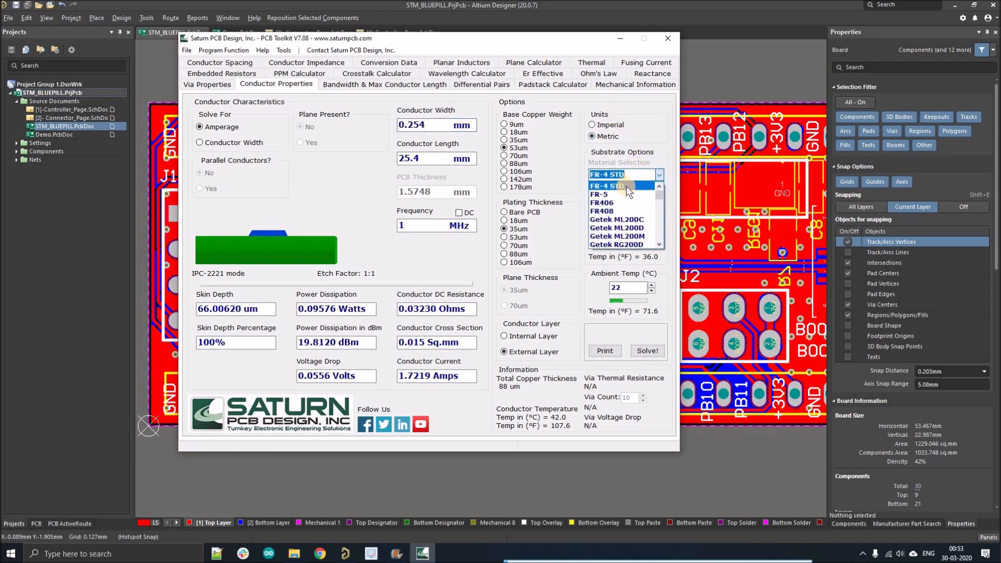
click(614, 158)
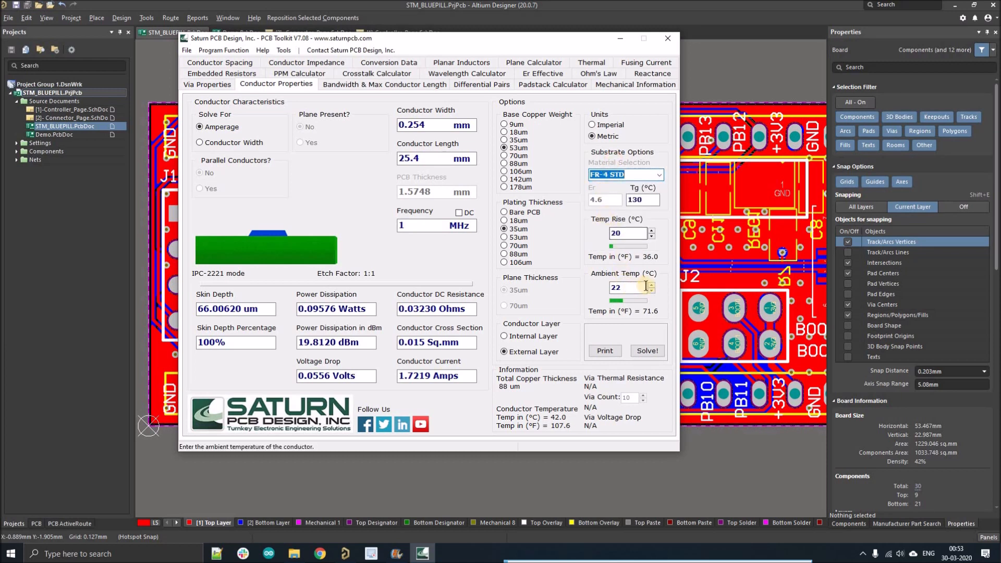
click(627, 233)
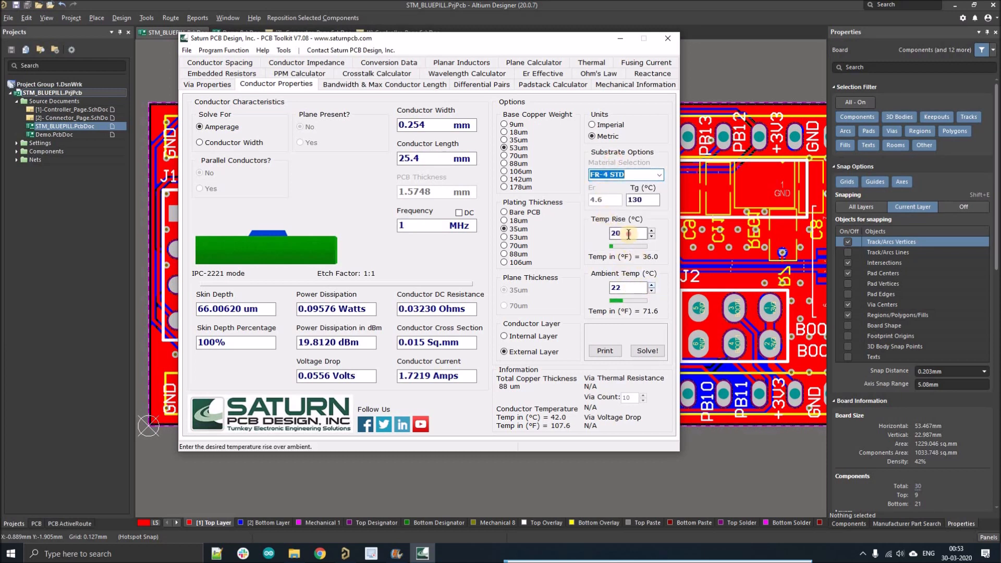
double_click(615, 288)
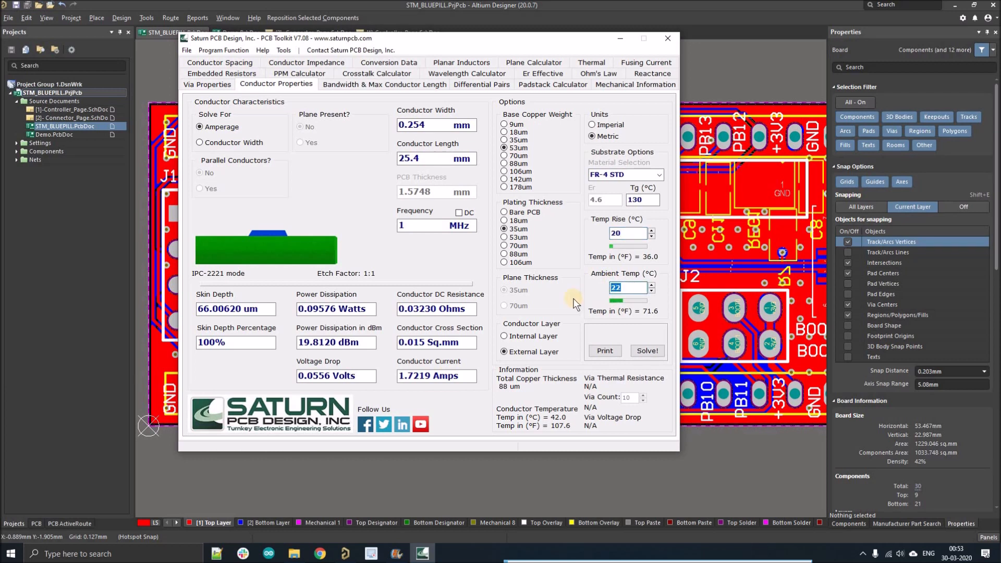
click(525, 336)
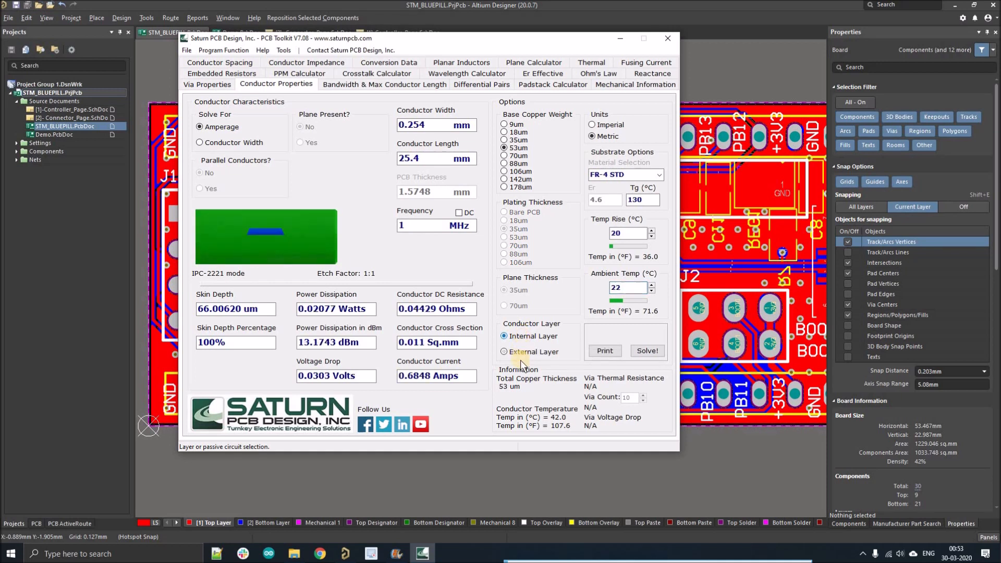
click(524, 355)
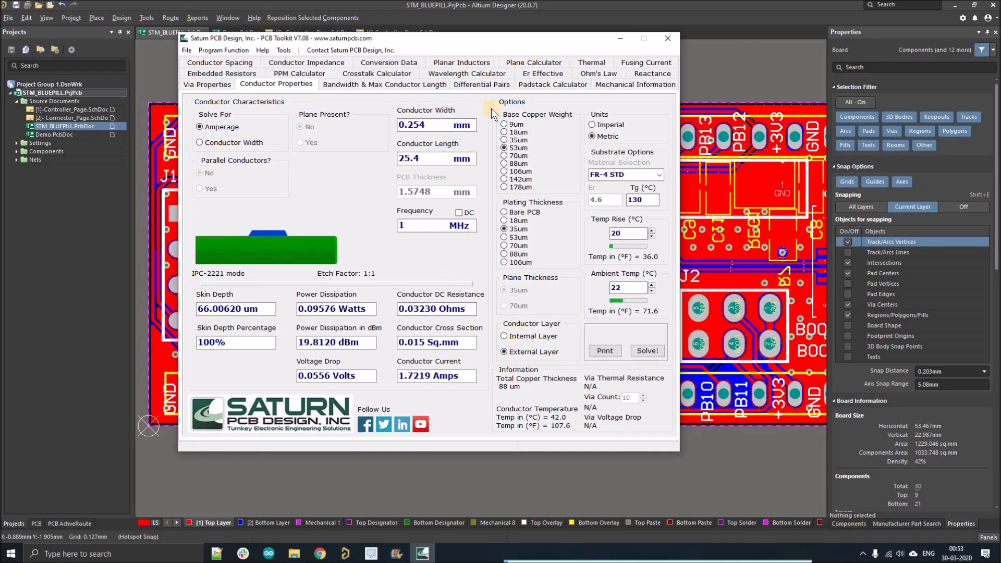
Bring the whole board into view and isolate the +5V net from the PCB panel's net list.
drag(469, 42, 413, 106)
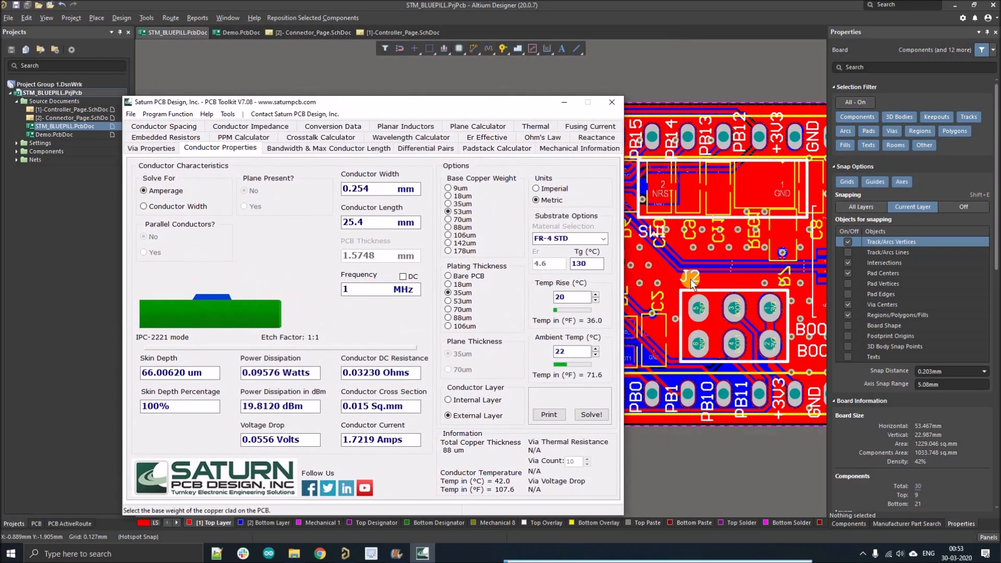
ctrl+scroll(690, 277, down, 1)
right_drag(642, 229, 565, 231)
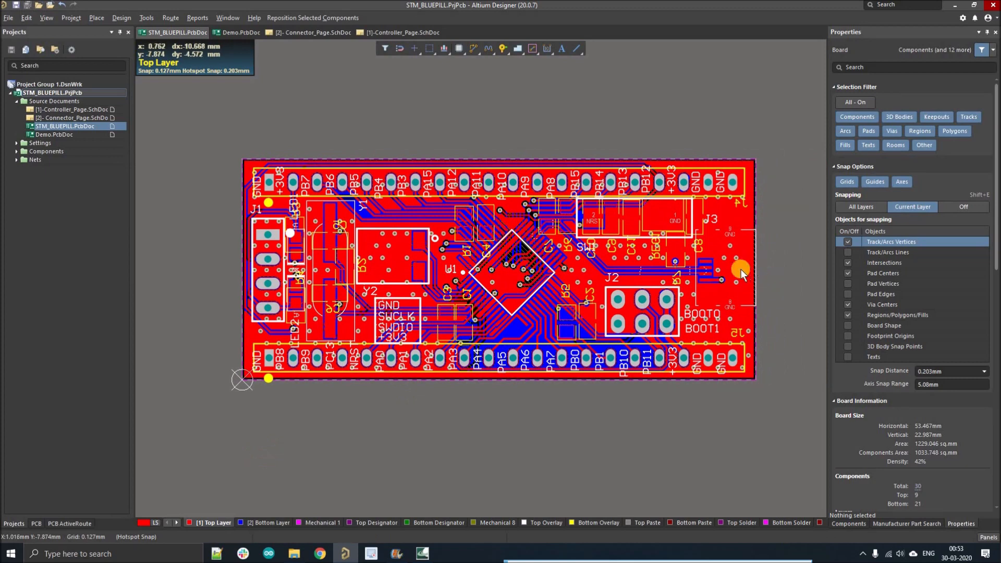
ctrl+scroll(740, 270, up, 1)
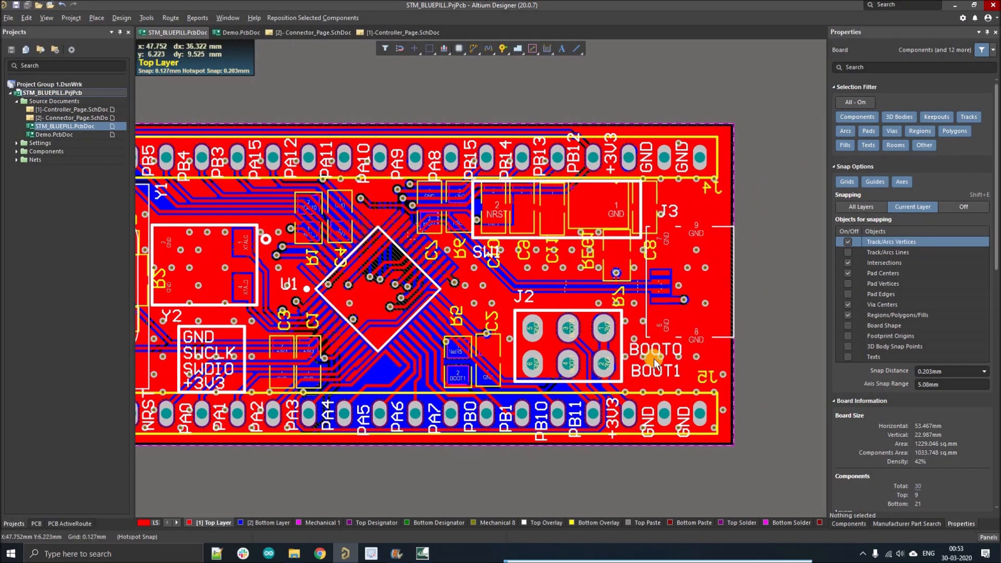
right_drag(438, 455, 469, 443)
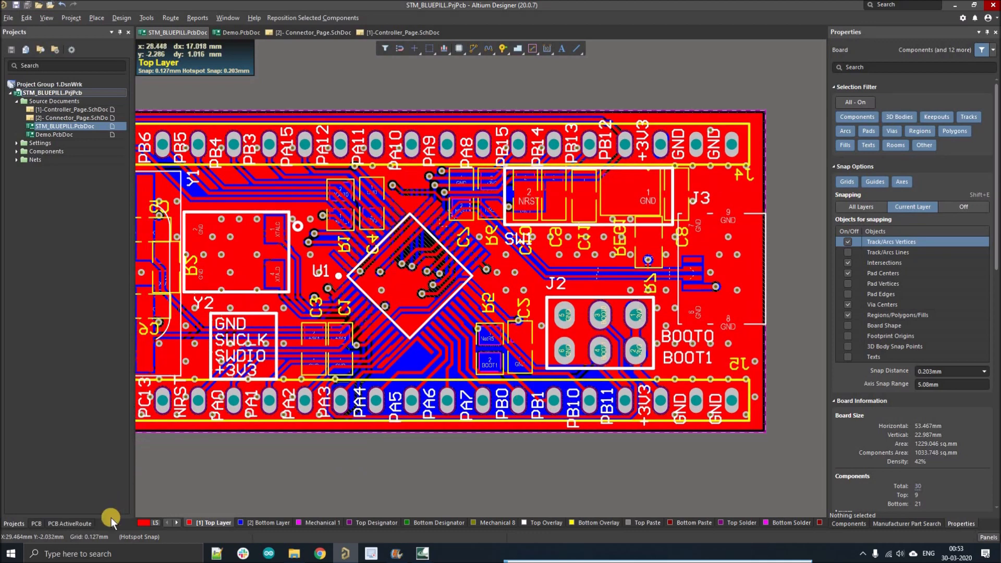
click(36, 524)
click(27, 223)
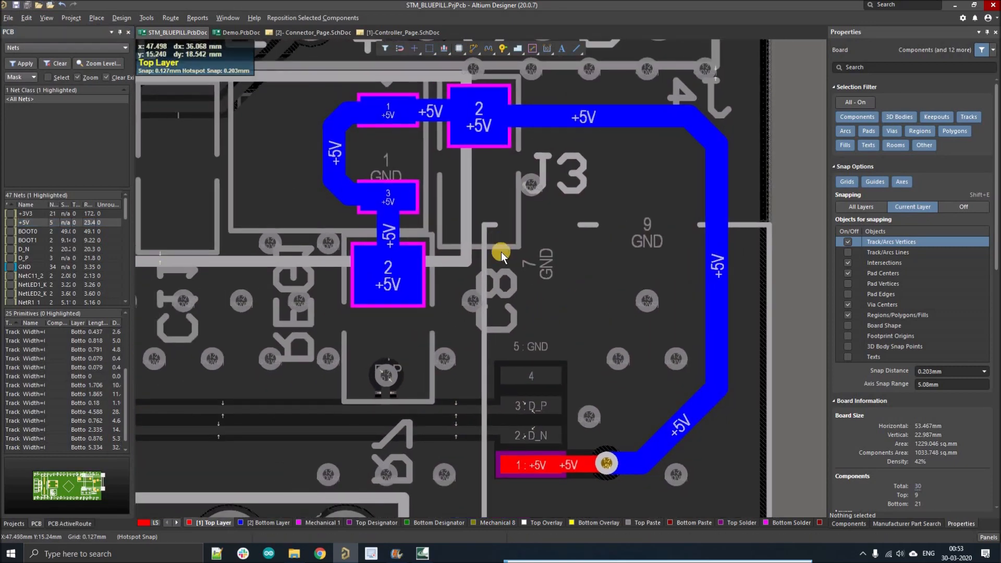
Select the top +5V track and read its 0.508mm width in Properties, then return to Saturn.
ctrl+scroll(500, 252, down, 2)
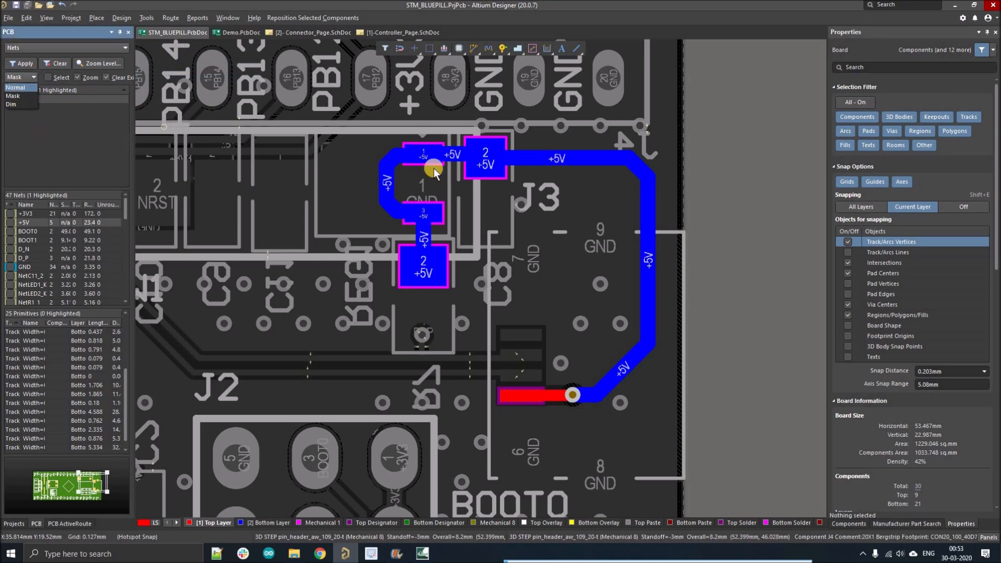
click(580, 161)
click(873, 281)
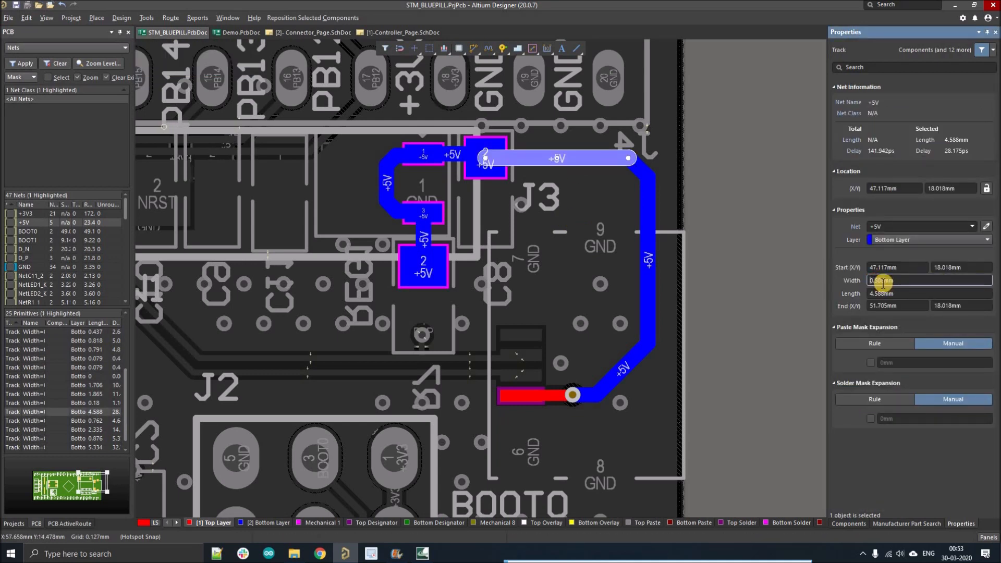
drag(873, 282, 901, 286)
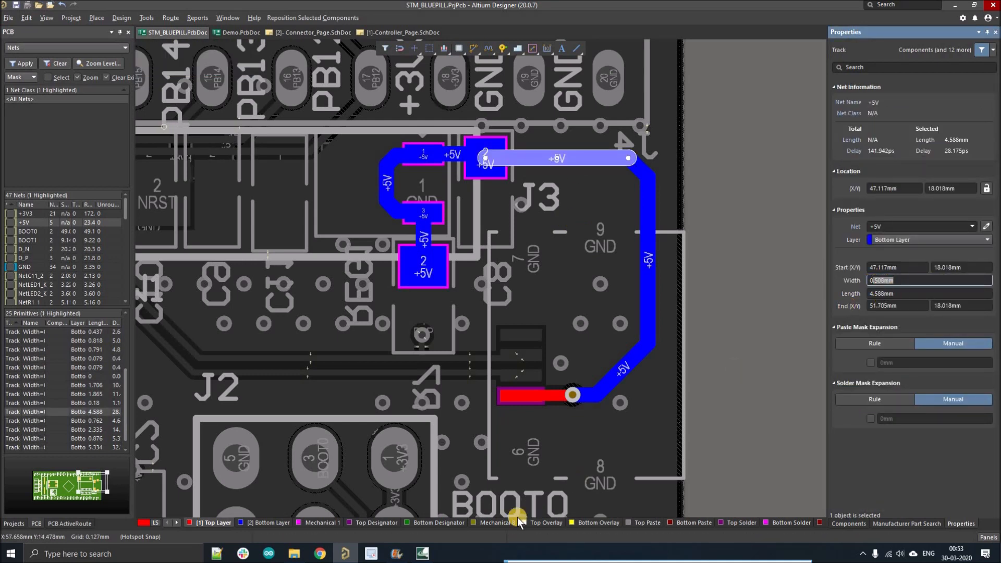
click(424, 554)
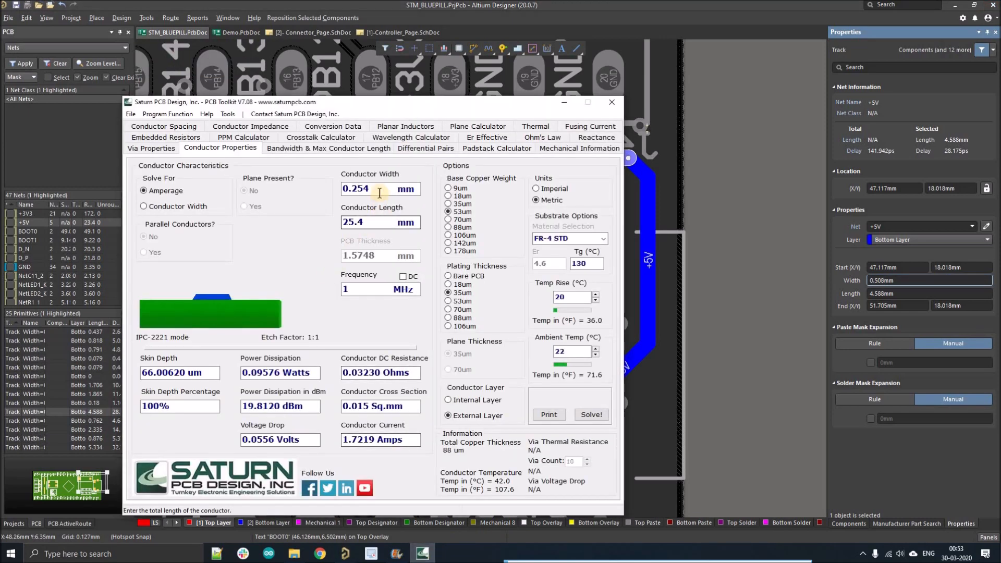
Change Saturn's conductor width from 0.254 to 0.508 mm, select the length value, and minimize the toolkit.
click(381, 189)
key(BackSpace)
key(BackSpace)
key(BackSpace)
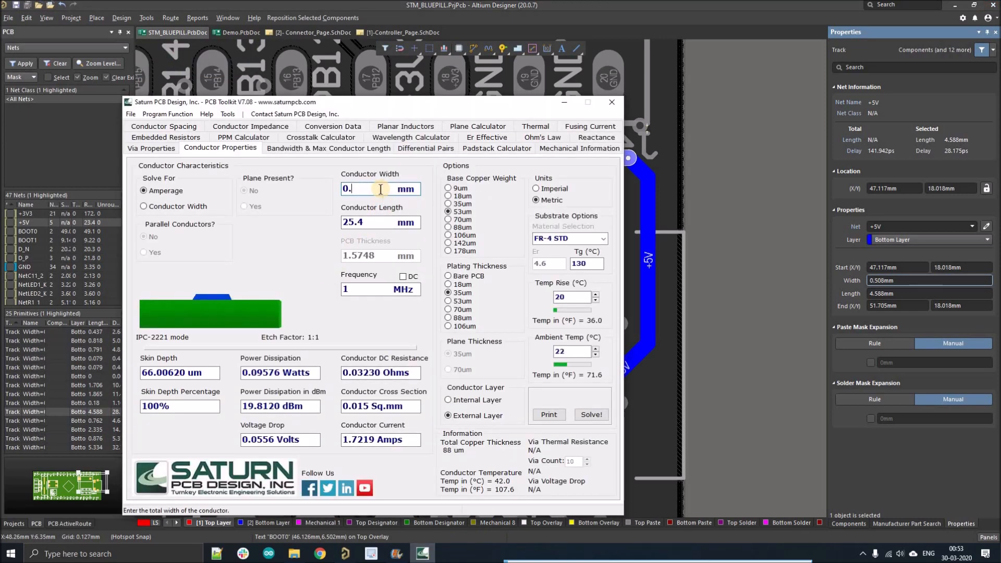
text(08)
key(Left)
key(Left)
text(5)
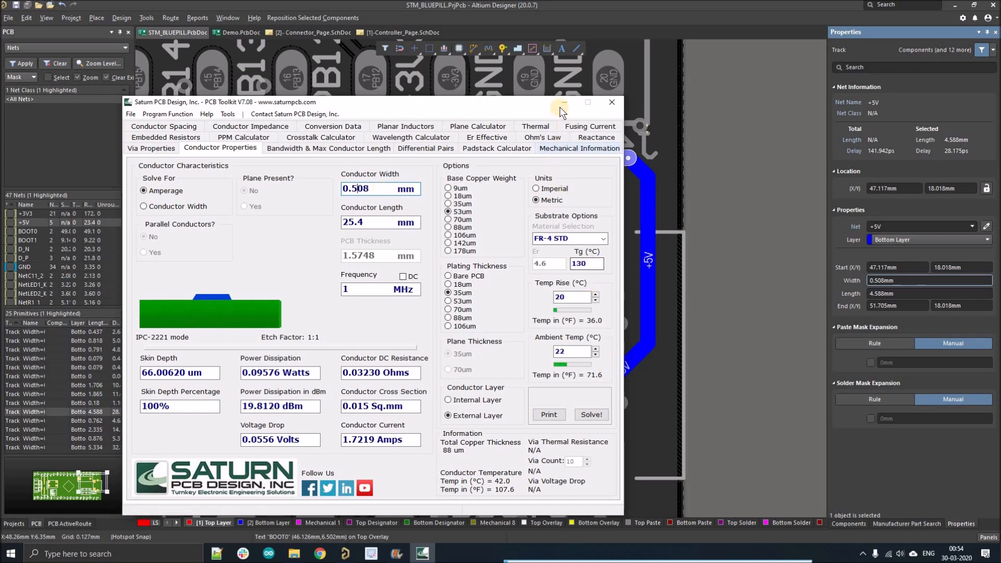
double_click(344, 222)
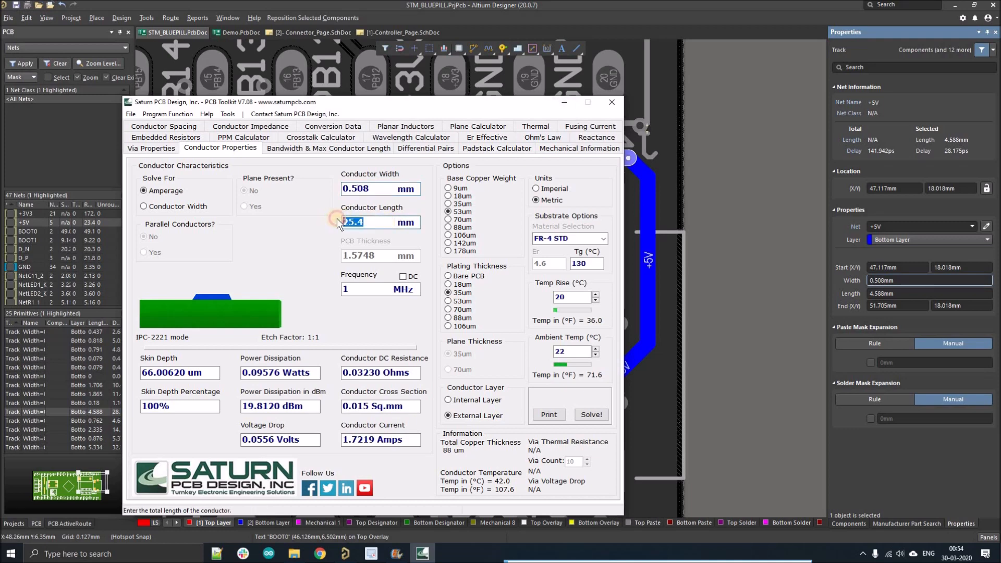
click(562, 102)
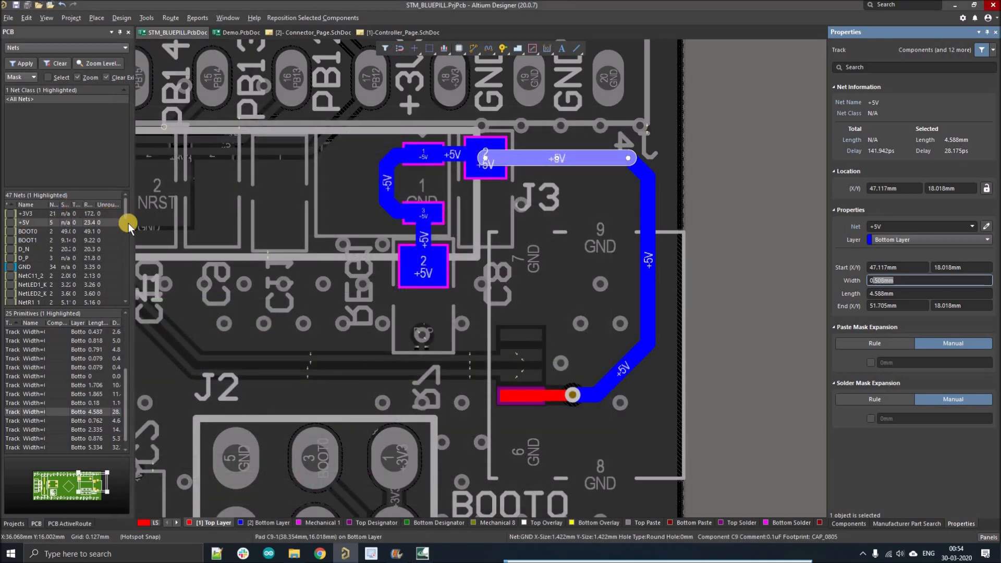
Widen the nets list to read the +5V routed length 23.492 and enter it as Saturn's conductor length.
drag(239, 236, 260, 235)
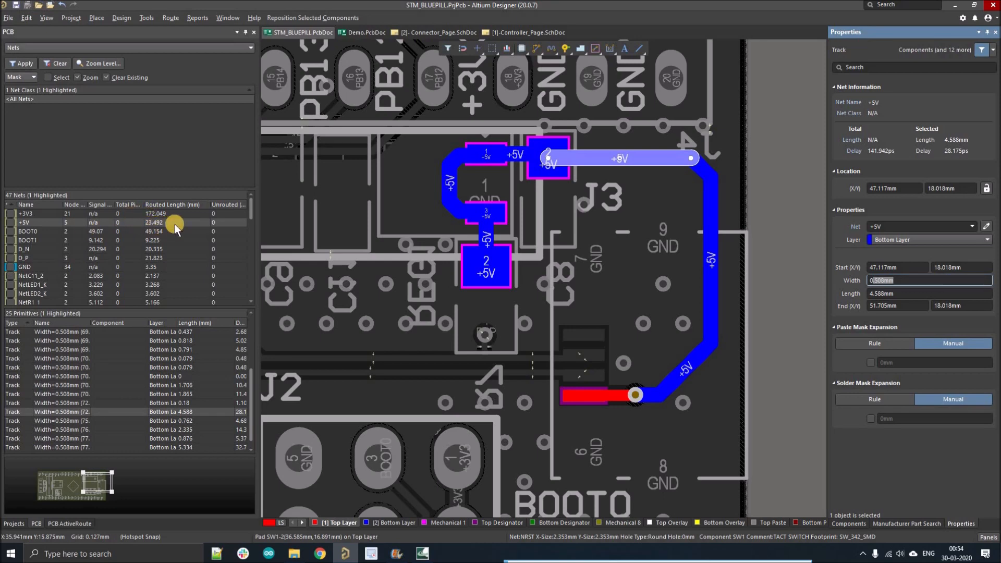
click(422, 553)
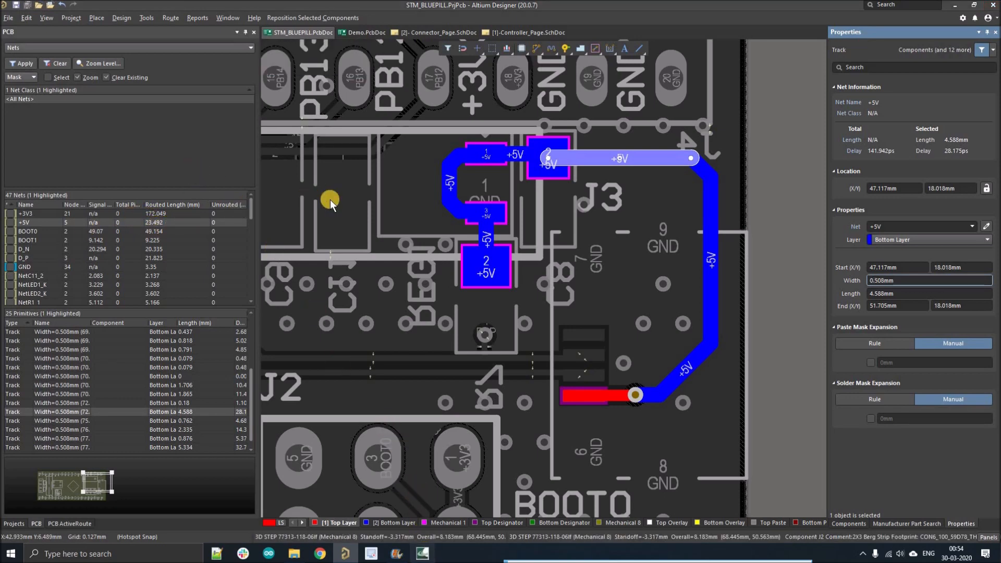
text(23.492)
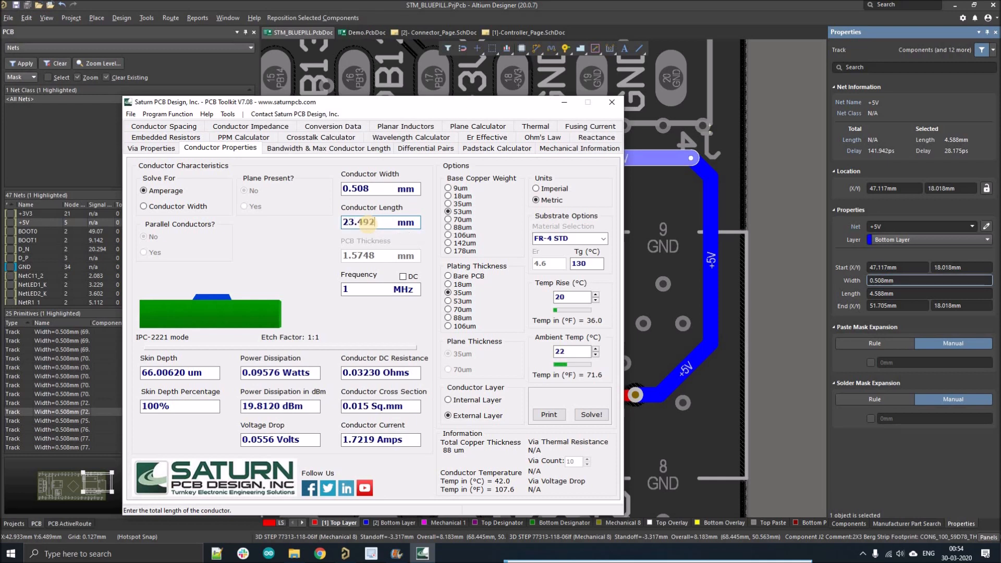
Solve the +5V track as DC, getting a 3.3751 Amps conductor current, then minimize Saturn.
click(403, 277)
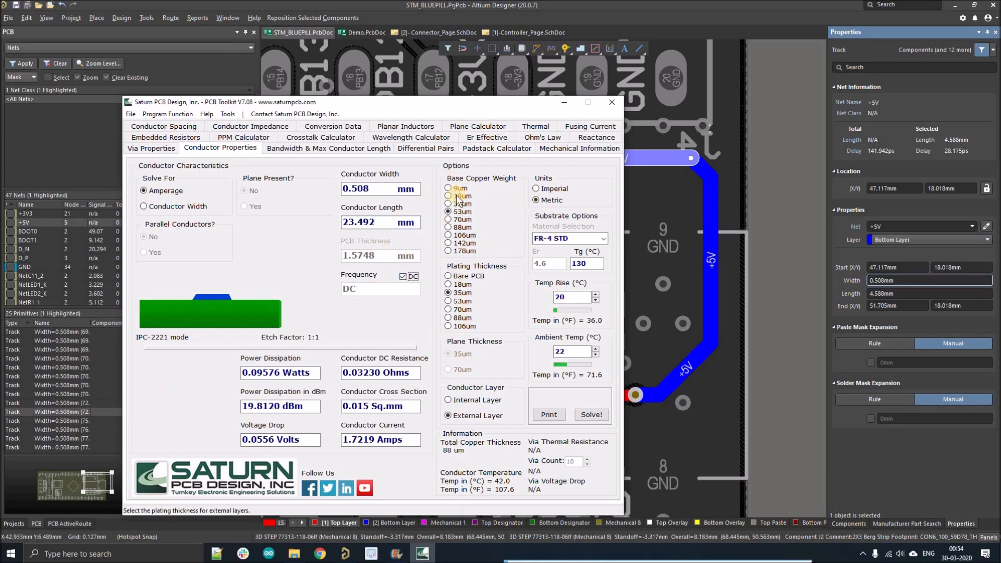
click(589, 416)
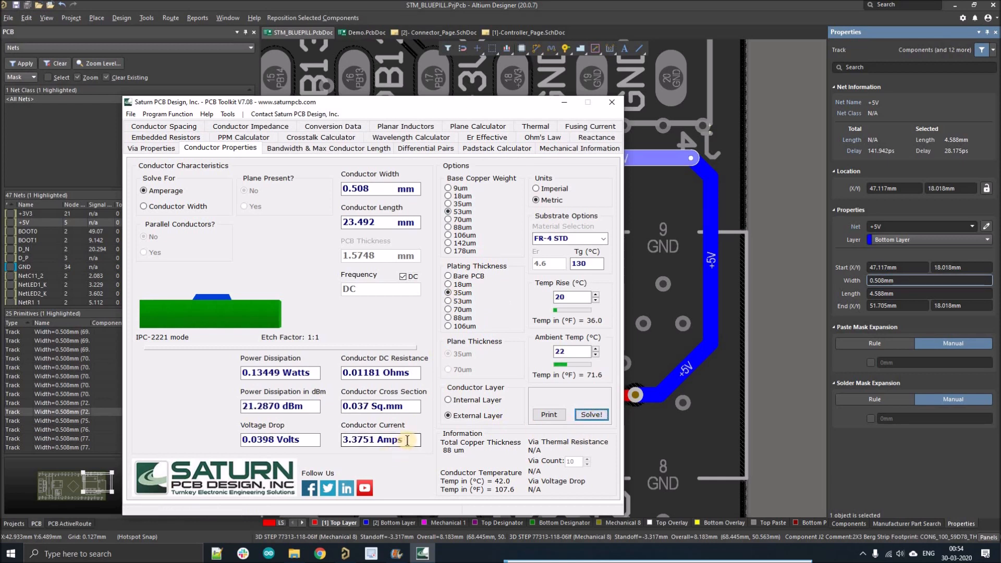
double_click(344, 440)
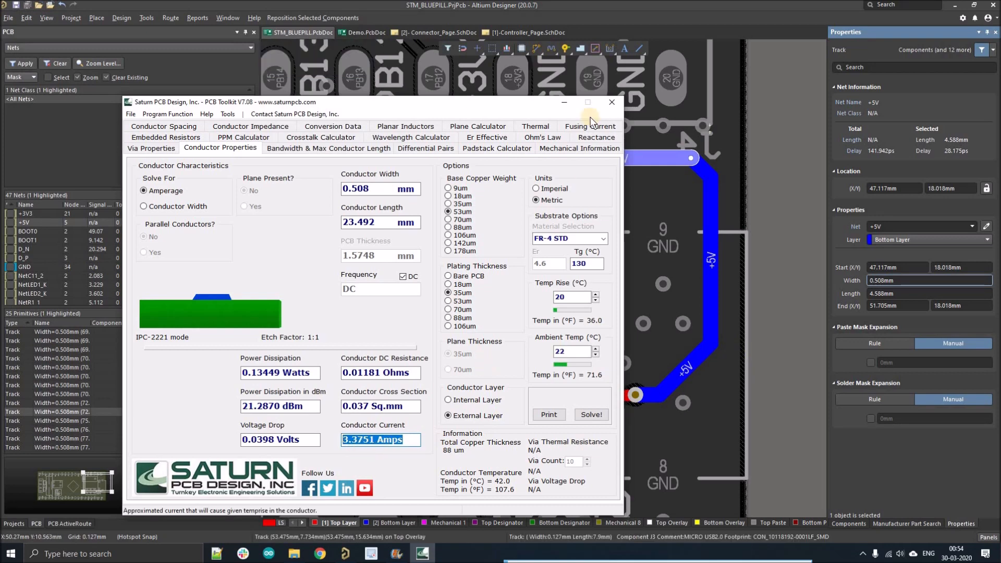
click(564, 102)
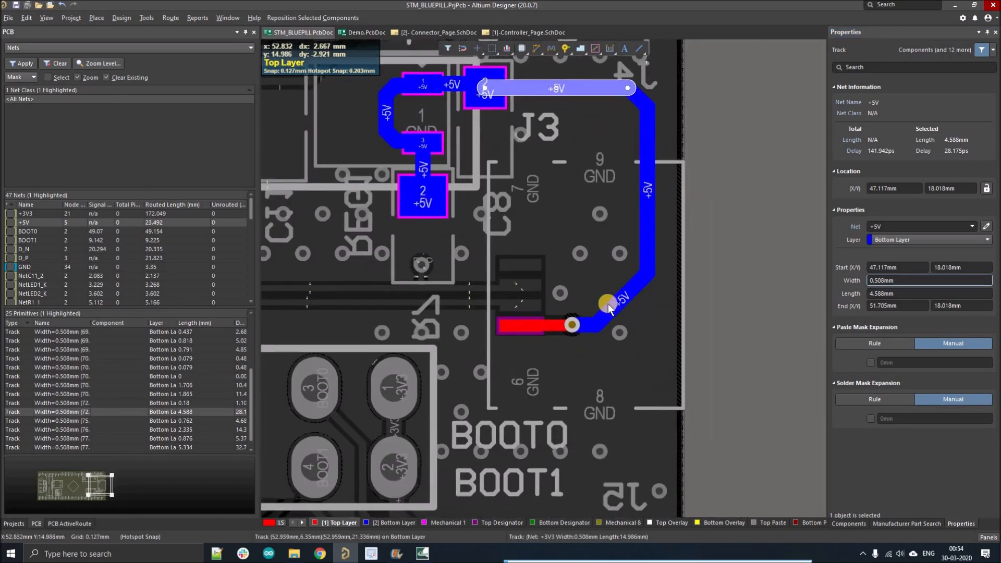
ctrl+scroll(615, 308, up, 3)
drag(623, 312, 638, 314)
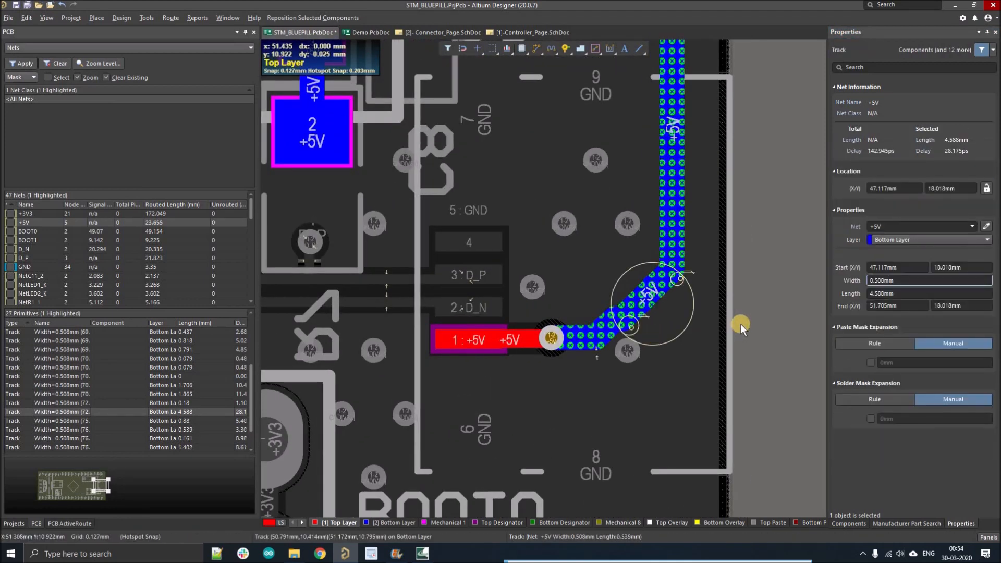
key(ctrl+z)
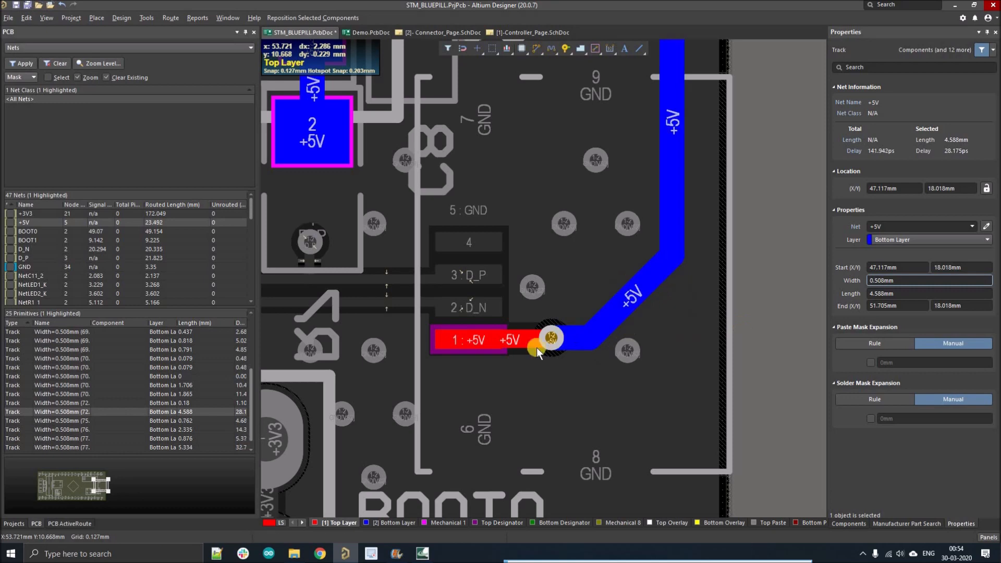
ctrl+scroll(555, 338, up, 2)
ctrl+scroll(554, 336, down, 2)
ctrl+scroll(554, 337, up, 3)
click(553, 337)
ctrl+scroll(550, 337, down, 3)
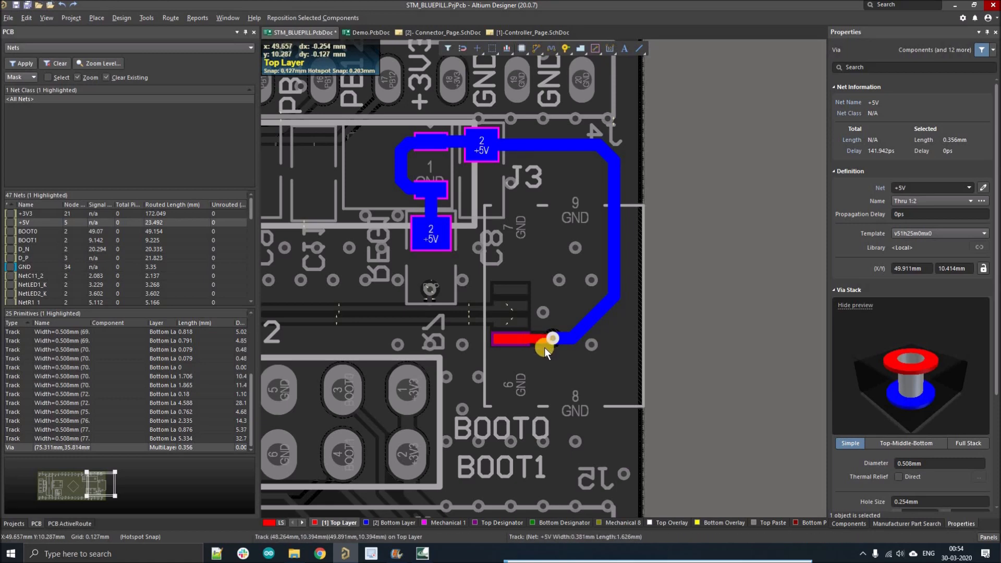
ctrl+scroll(544, 346, up, 2)
right_drag(580, 313, 627, 371)
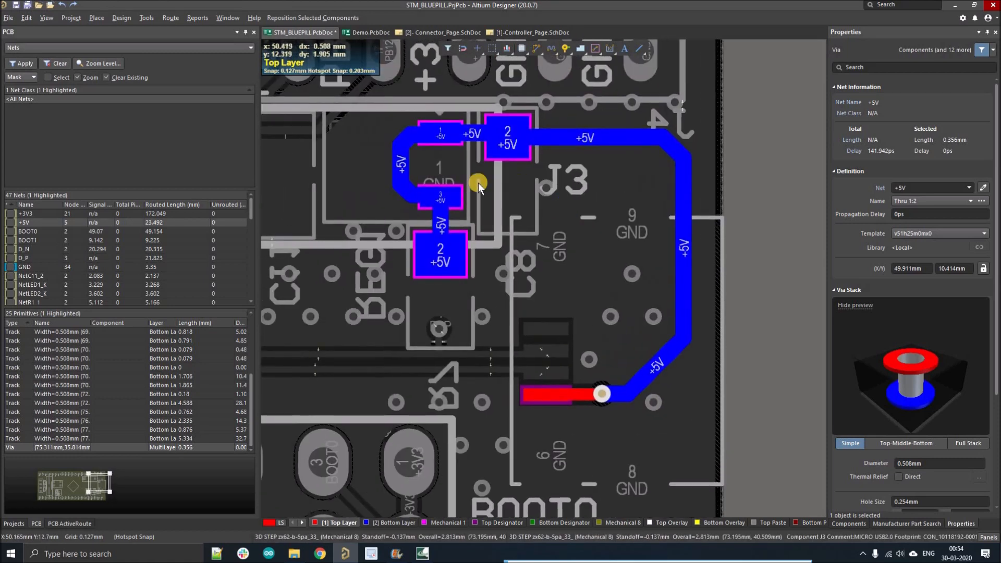